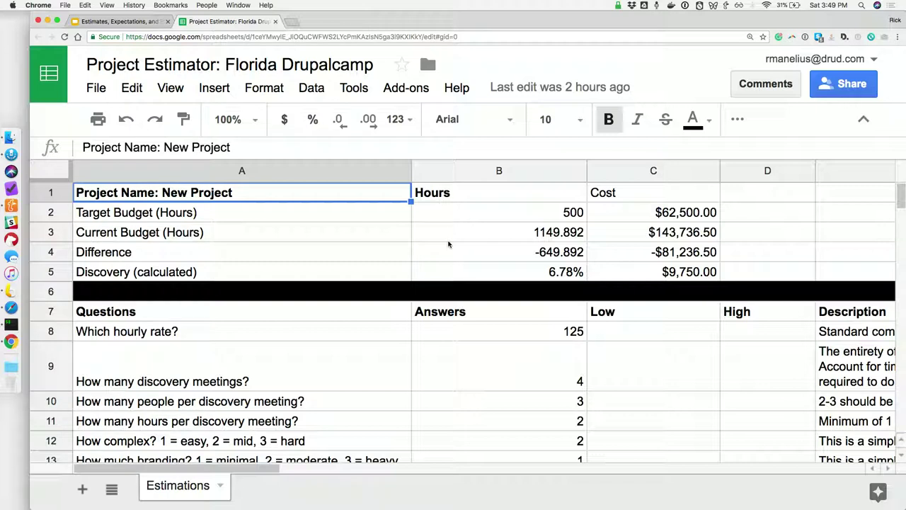
# Review the budget summary and the project questions with their answers on the Estimations sheet
pyautogui.scroll(-1, 449, 244)
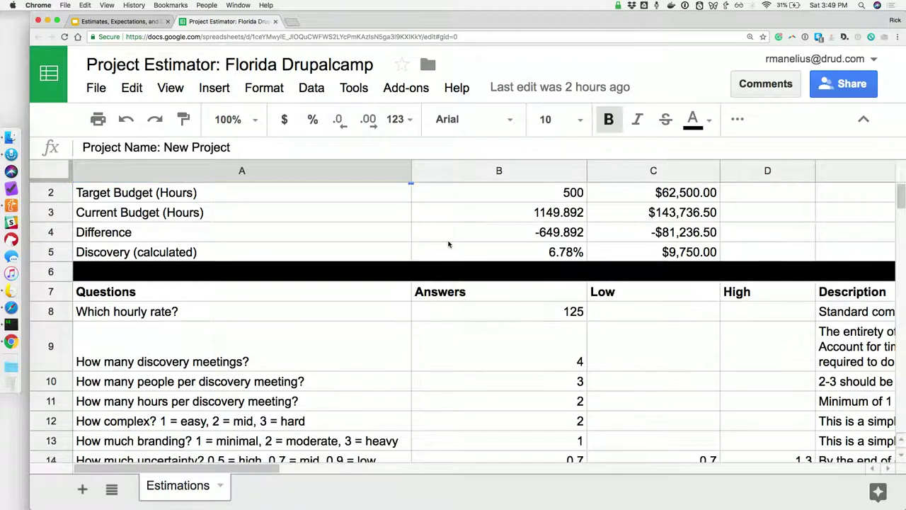
pyautogui.scroll(-2, 566, 331)
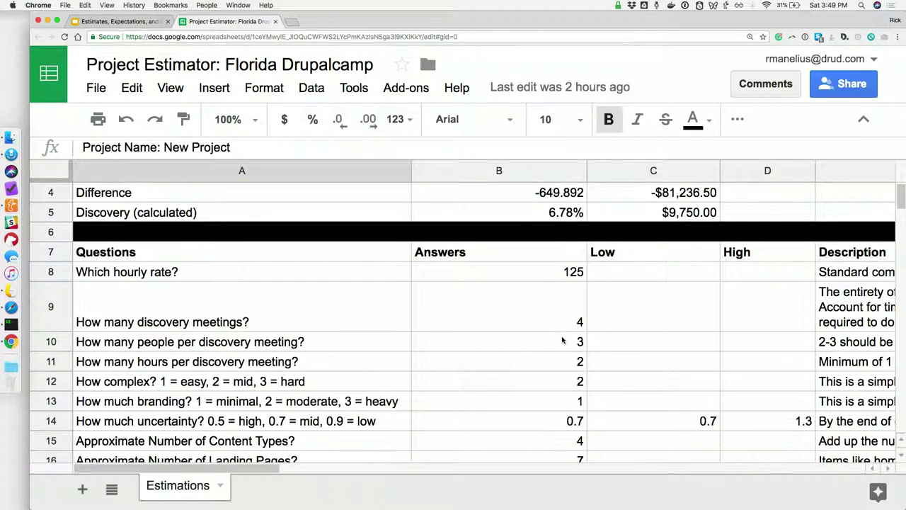
pyautogui.scroll(-1, 502, 347)
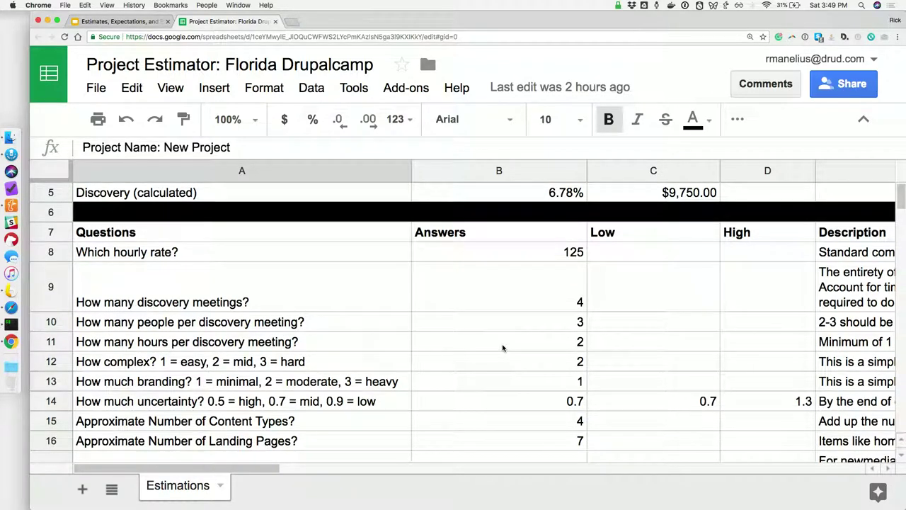
pyautogui.scroll(-2, 462, 346)
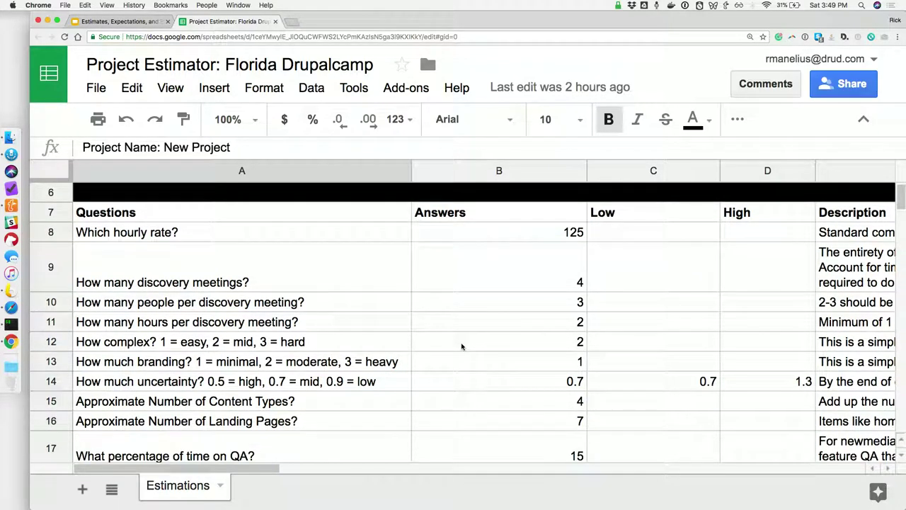
pyautogui.scroll(-1, 461, 347)
pyautogui.scroll(5, 462, 347)
pyautogui.scroll(2, 462, 346)
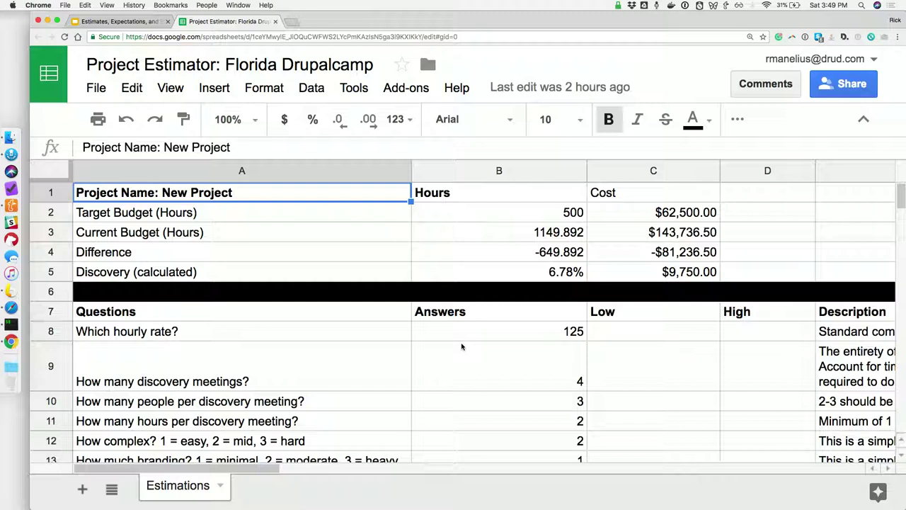
# Review the estimator from the project questions through the feature list to the hours, rate and budget totals, and compare with the budget summary
pyautogui.scroll(-3, 471, 364)
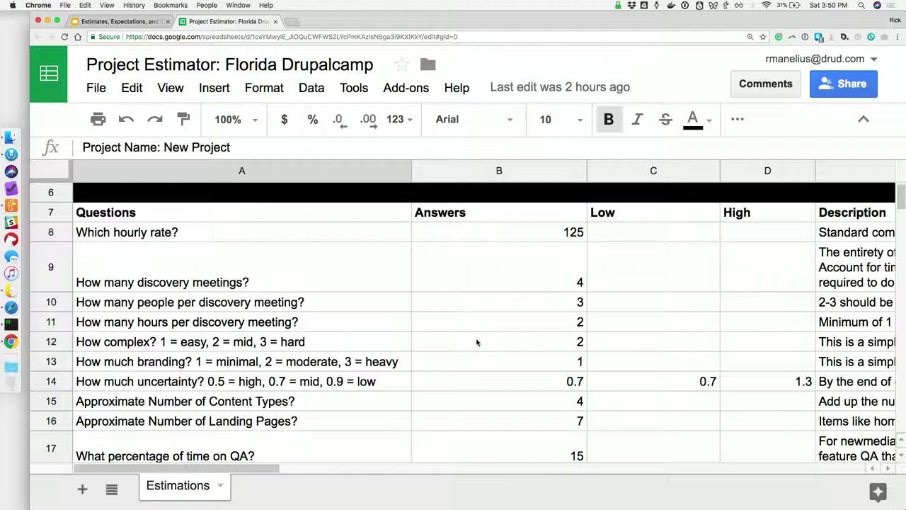
pyautogui.scroll(-3, 477, 343)
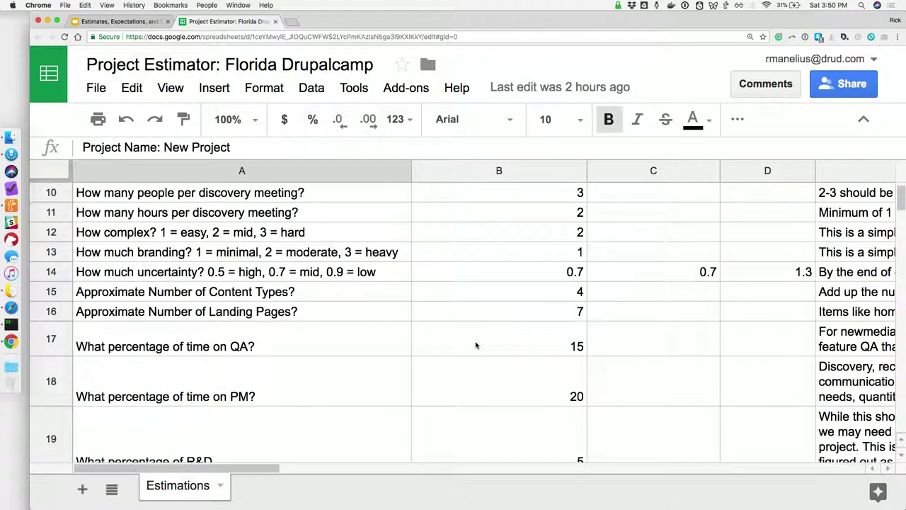
pyautogui.scroll(-5, 477, 345)
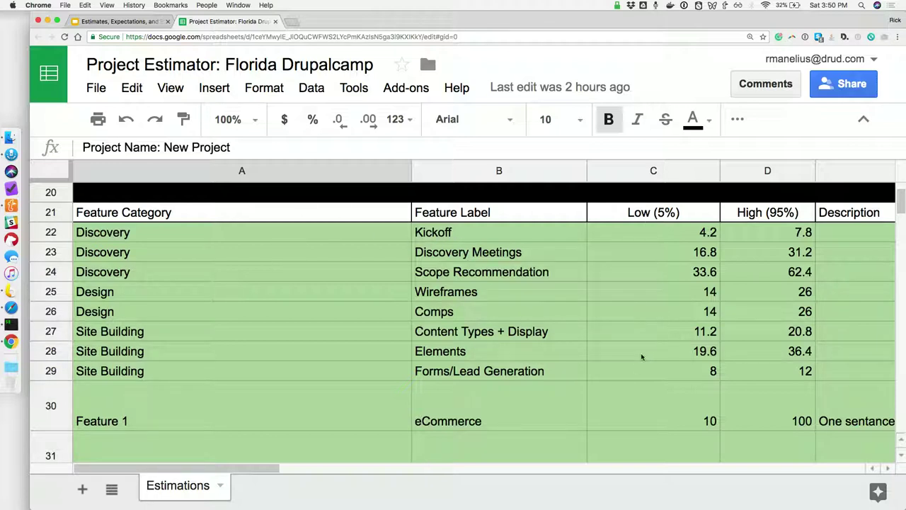
pyautogui.scroll(-3, 643, 350)
pyautogui.scroll(-7, 643, 352)
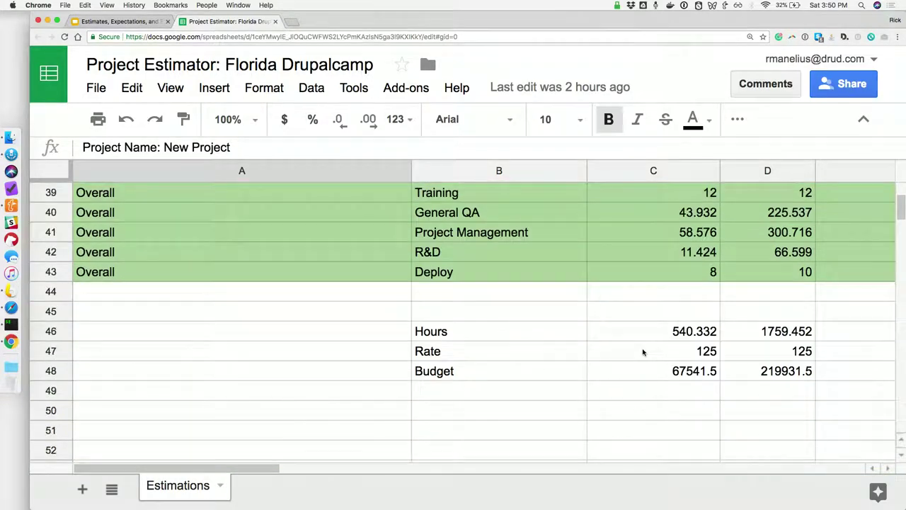
pyautogui.scroll(15, 693, 344)
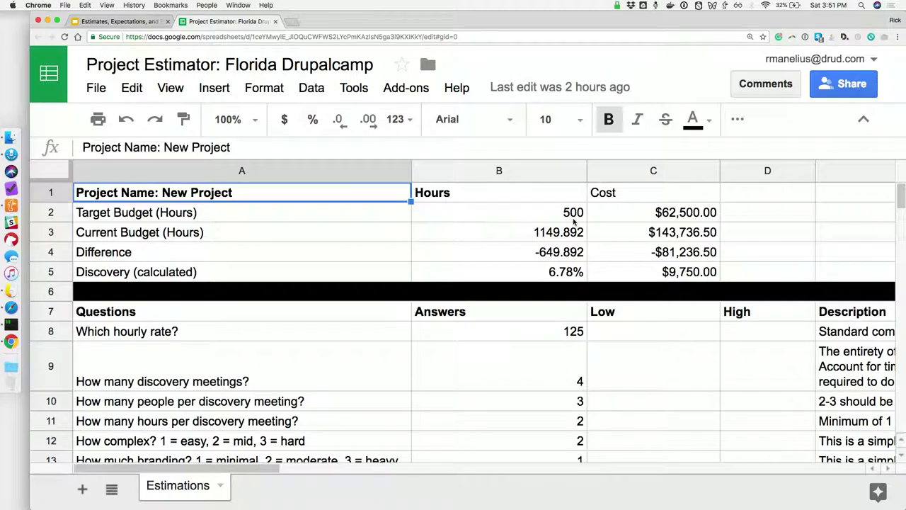
pyautogui.scroll(-10, 599, 269)
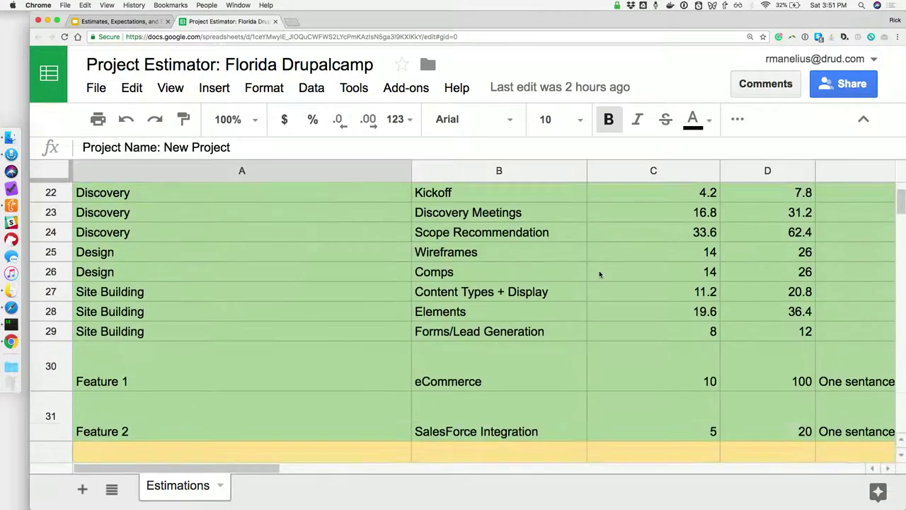
pyautogui.scroll(10, 599, 273)
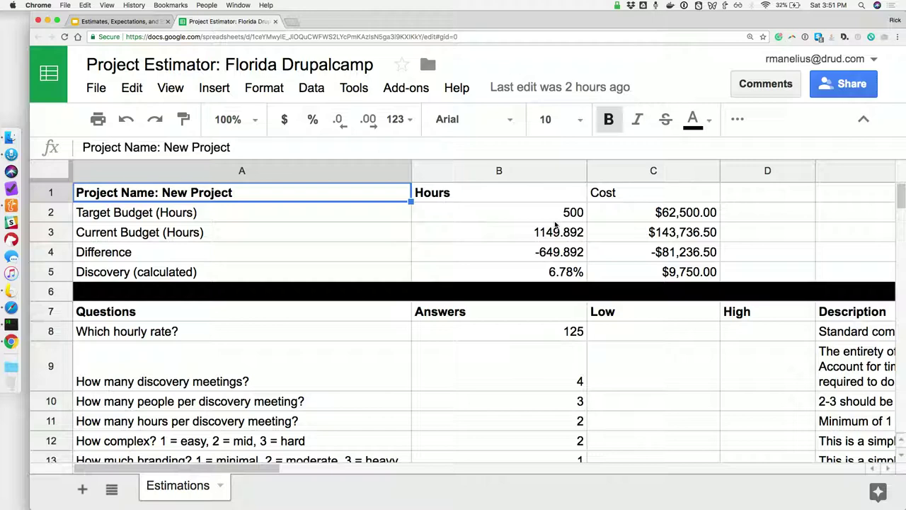
# Examine the eCommerce and SalesForce Integration feature rows, including their low and high hour estimates and descriptions
pyautogui.scroll(-5, 618, 301)
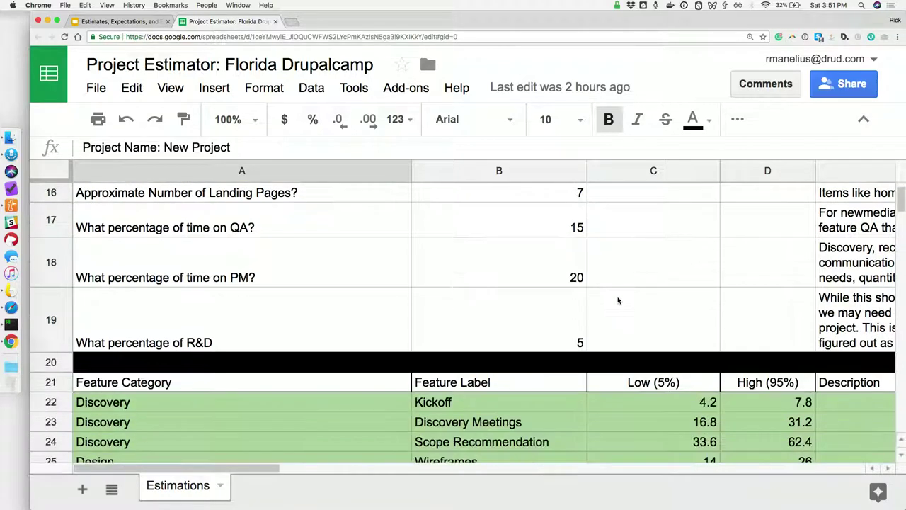
pyautogui.scroll(-3, 618, 301)
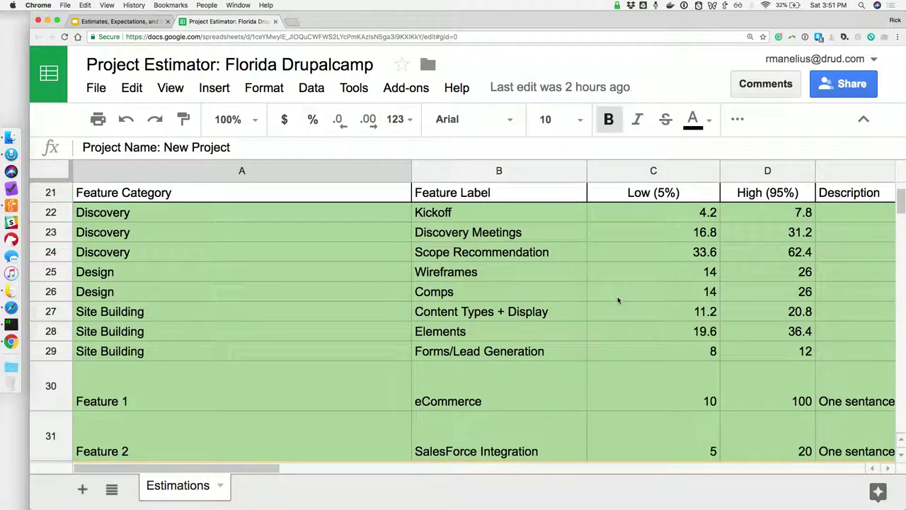
pyautogui.scroll(1, 656, 325)
pyautogui.scroll(-3, 656, 325)
pyautogui.click(598, 345)
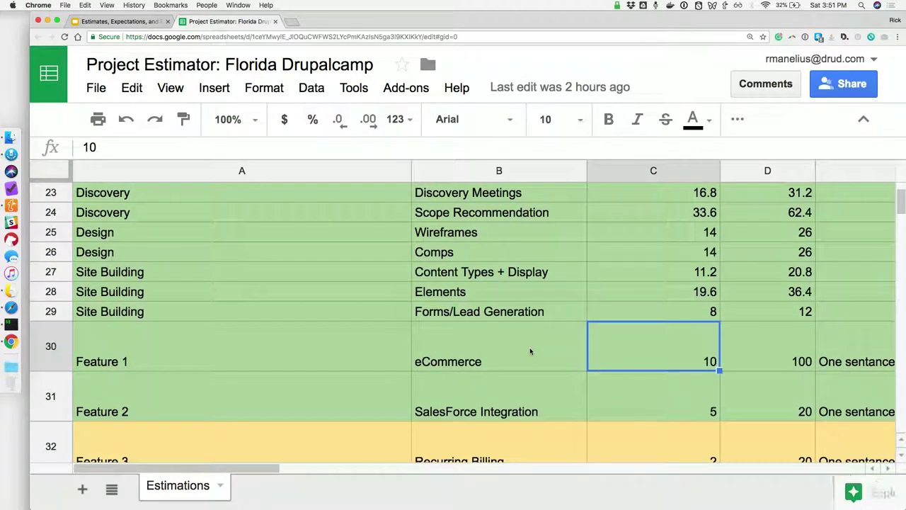
pyautogui.scroll(-2, 529, 351)
pyautogui.click(307, 344)
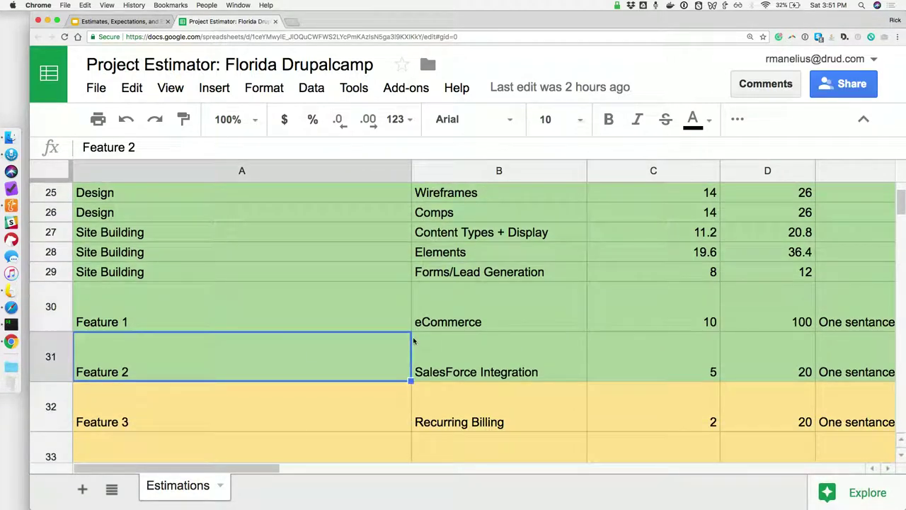
pyautogui.hscroll(3, 414, 342)
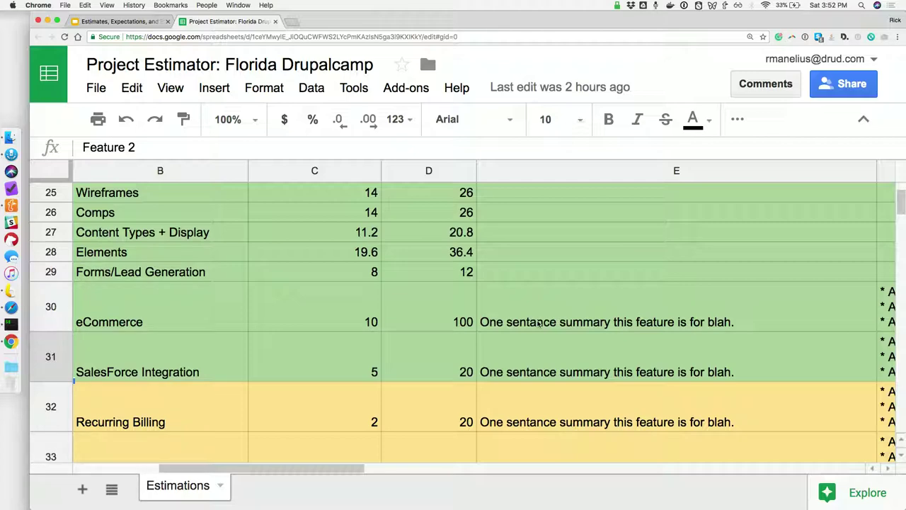
# Compare the project question answers with the Discovery, Design and Site Building estimates in the feature list
pyautogui.scroll(15, 538, 323)
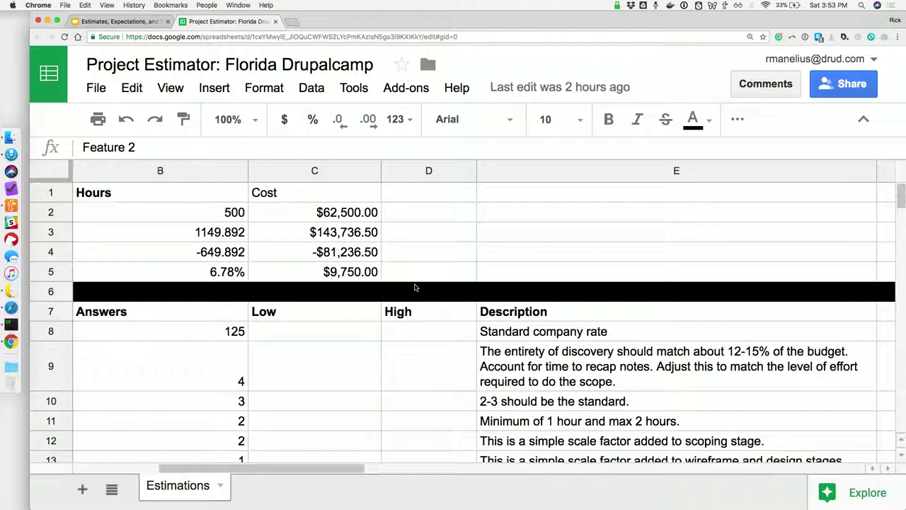
pyautogui.hscroll(-5, 404, 345)
pyautogui.scroll(-5, 404, 344)
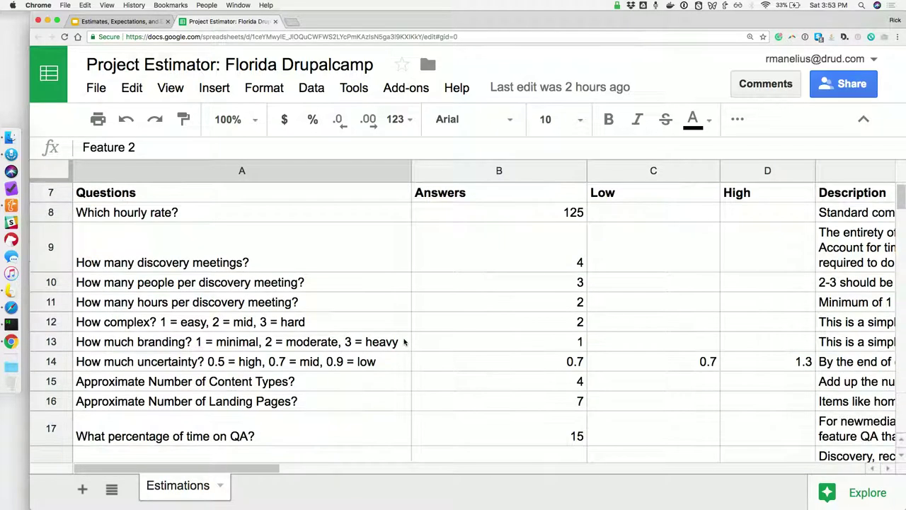
pyautogui.scroll(-6, 404, 342)
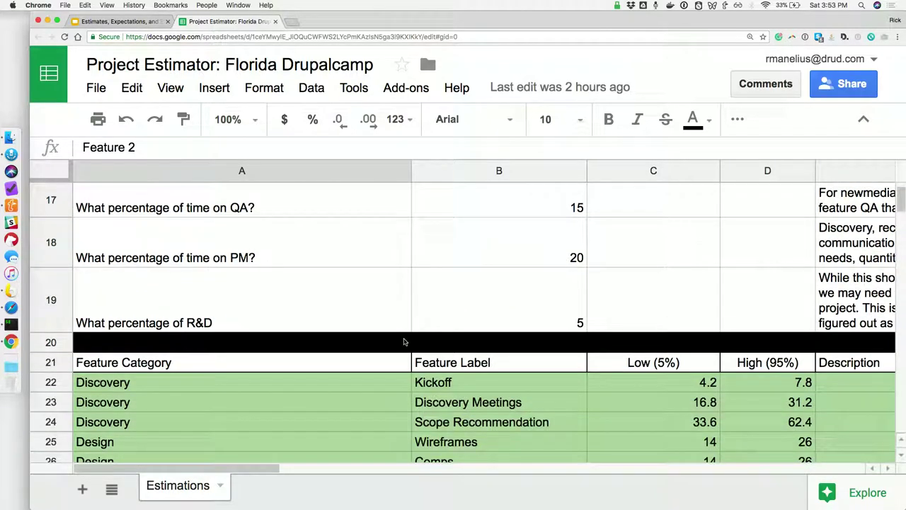
pyautogui.scroll(-3, 404, 341)
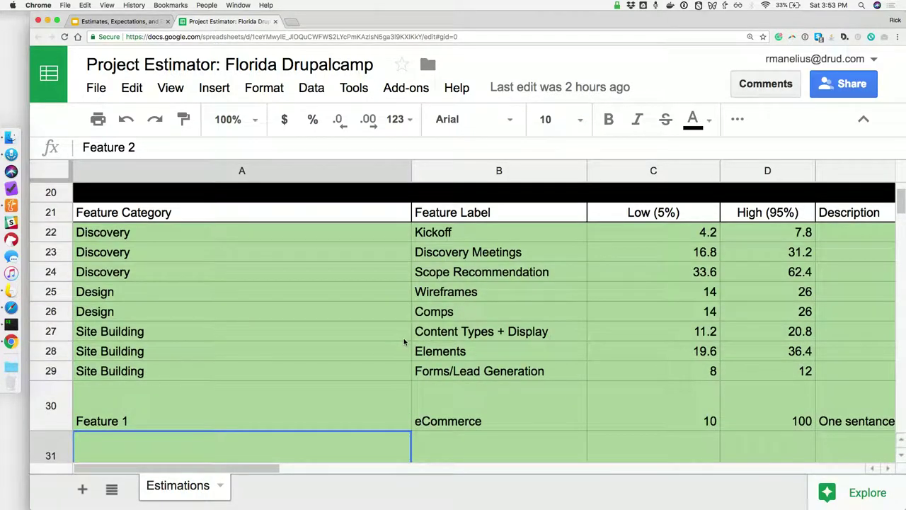
pyautogui.scroll(5, 404, 342)
pyautogui.scroll(1, 404, 342)
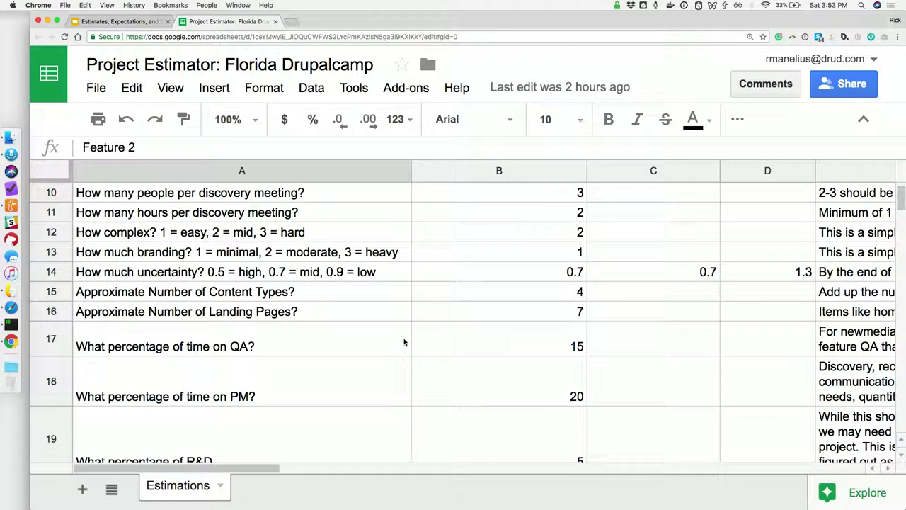
pyautogui.scroll(-5, 404, 342)
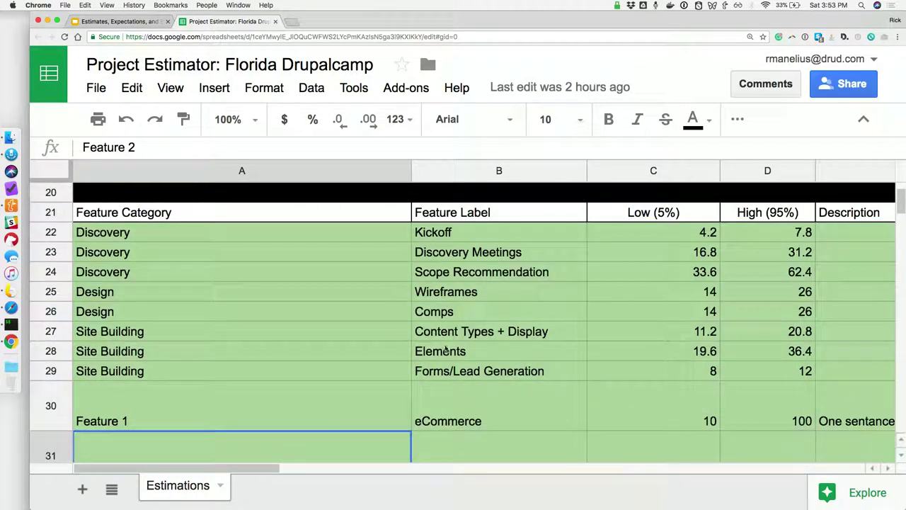
# Examine the Description, User Stories and Actual Time Spent columns across the green, yellow and red feature rows
pyautogui.hscroll(5, 486, 341)
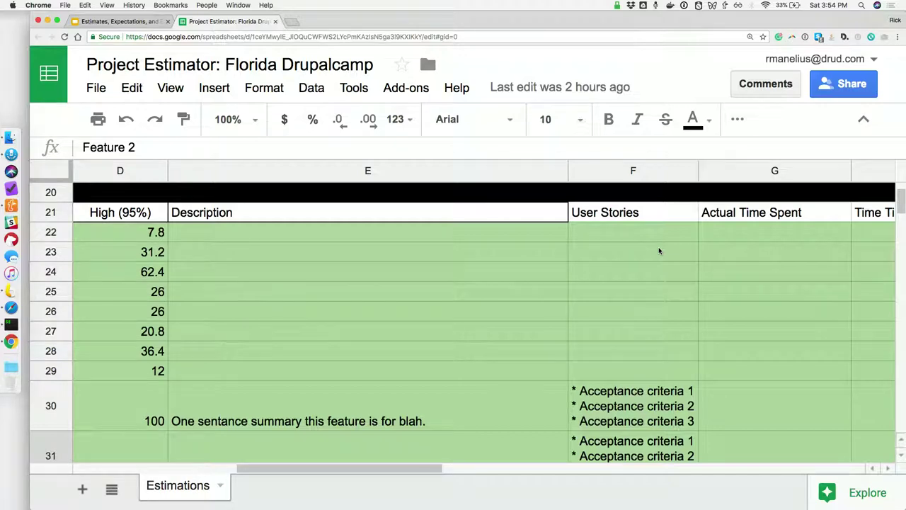
pyautogui.scroll(-1, 658, 249)
pyautogui.scroll(-1, 659, 250)
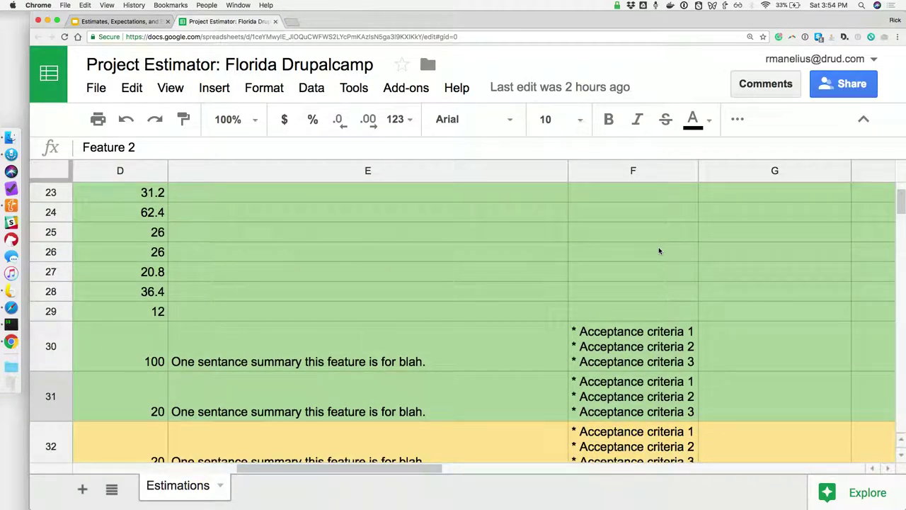
pyautogui.scroll(-1, 658, 250)
pyautogui.scroll(-5, 658, 251)
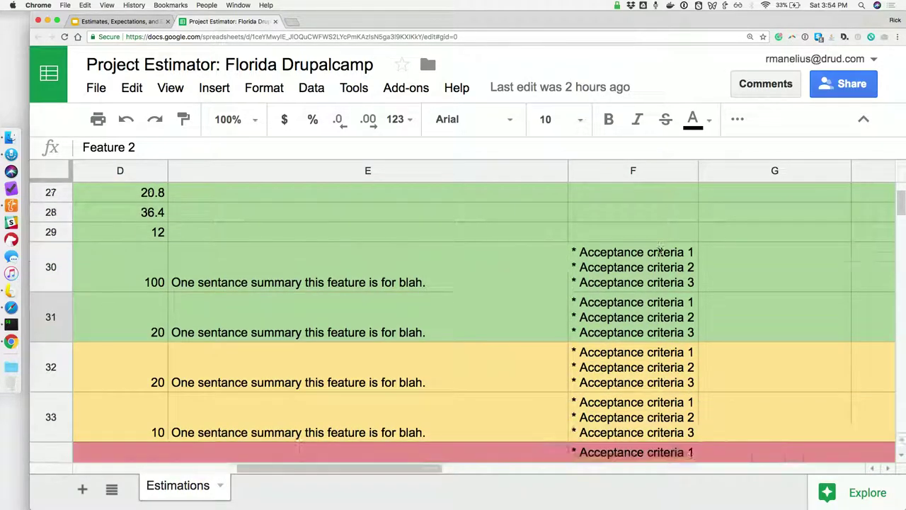
pyautogui.hscroll(-2, 658, 251)
pyautogui.scroll(-1, 659, 251)
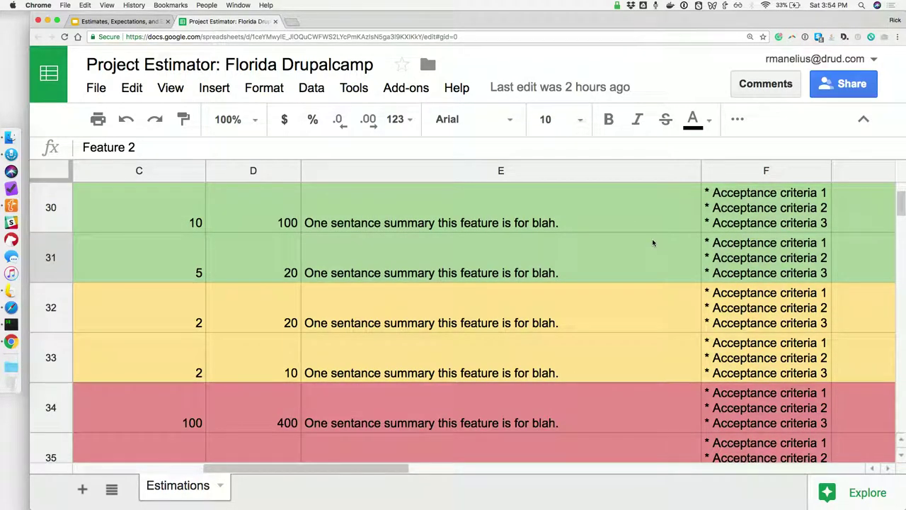
pyautogui.scroll(1, 653, 243)
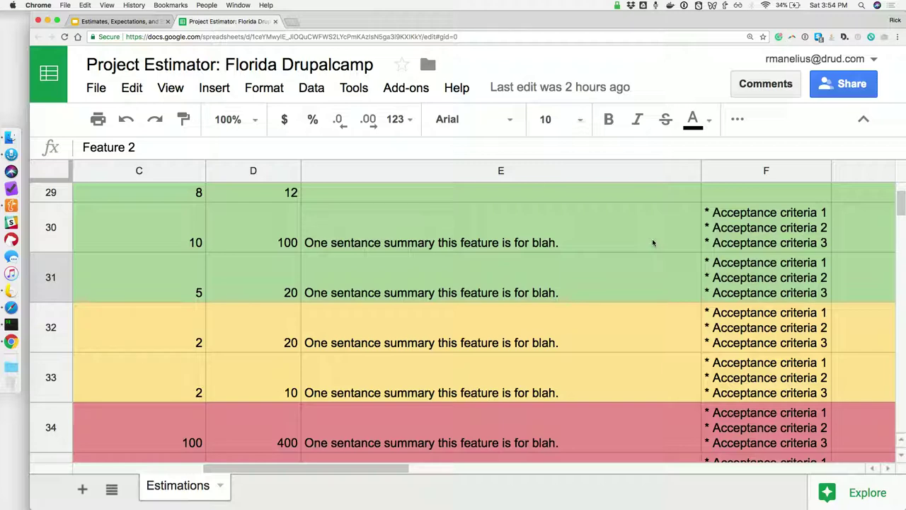
pyautogui.hscroll(2, 672, 256)
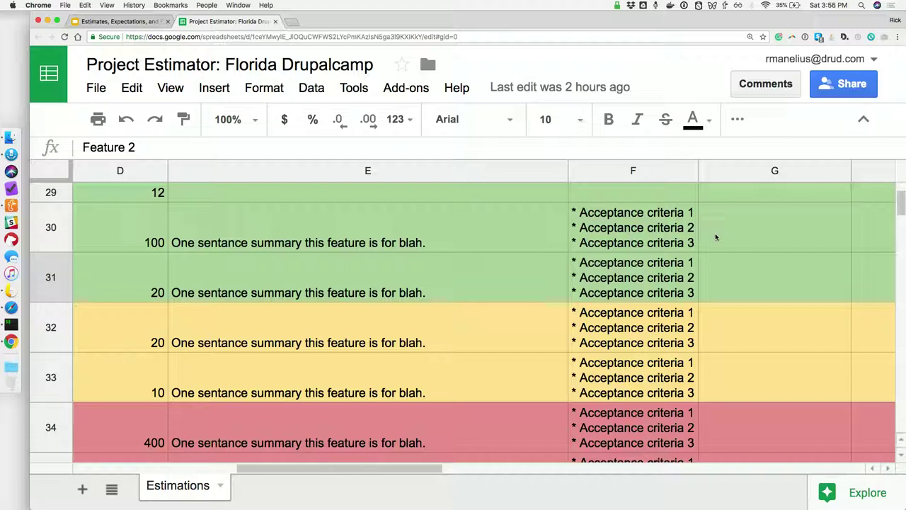
pyautogui.scroll(-2, 742, 309)
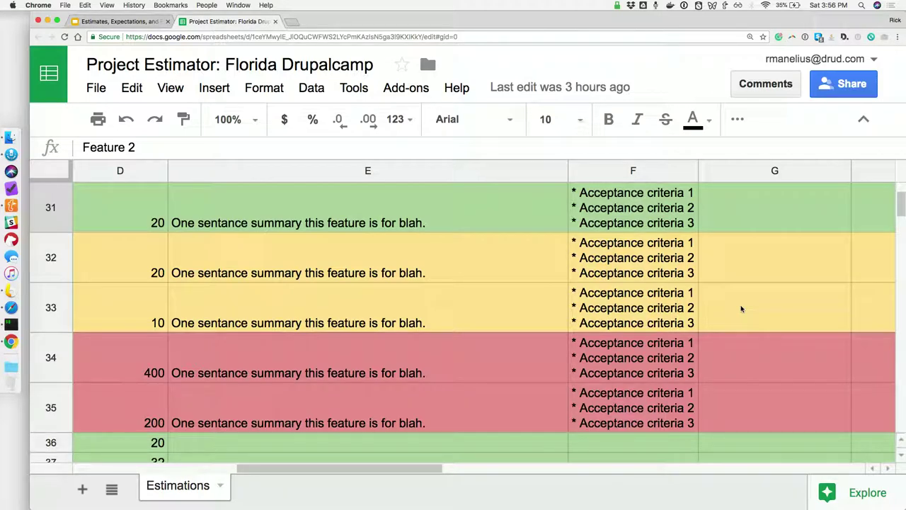
pyautogui.scroll(10, 771, 289)
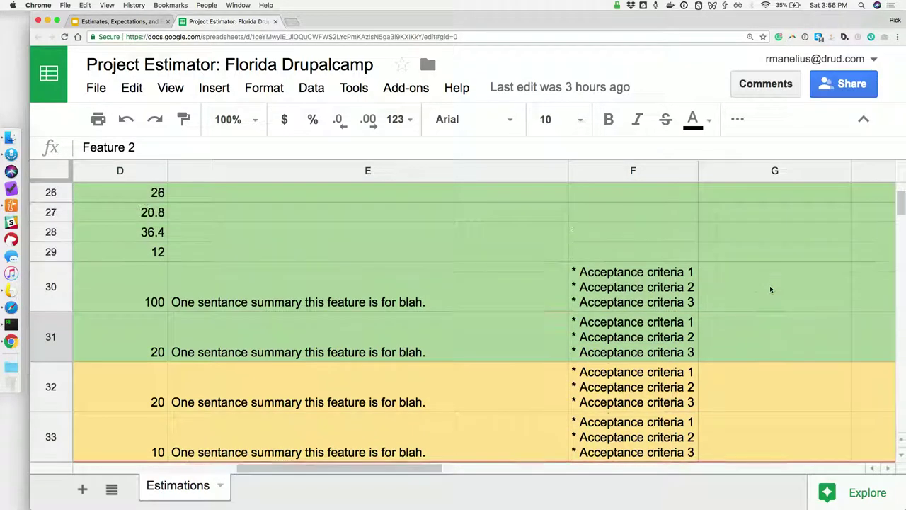
pyautogui.scroll(-2, 771, 289)
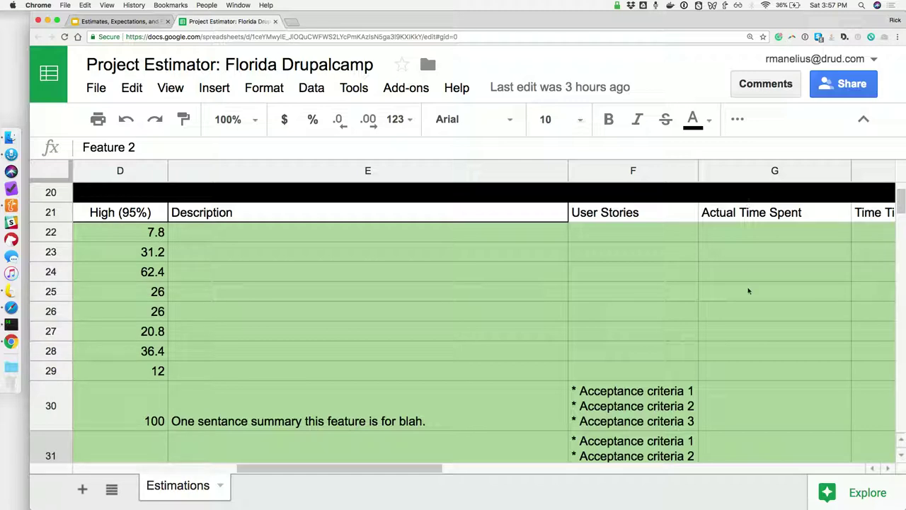
# Check the budget summary against the low and high estimates of the numbered feature rows
pyautogui.hscroll(-5, 748, 286)
pyautogui.scroll(10, 749, 291)
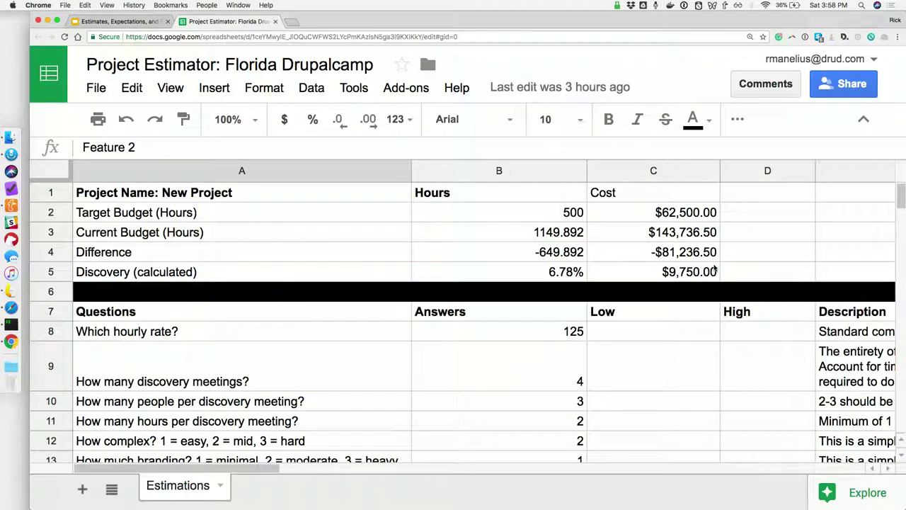
pyautogui.scroll(-10, 720, 329)
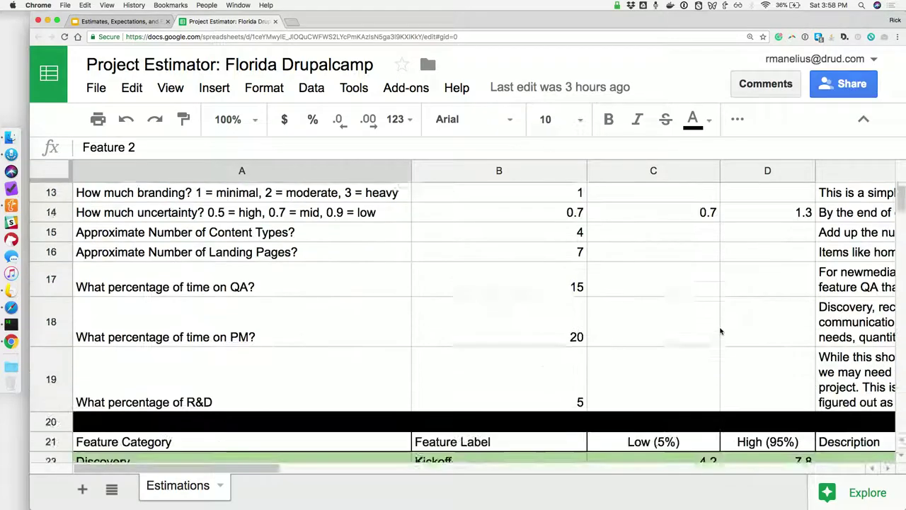
pyautogui.scroll(-5, 720, 330)
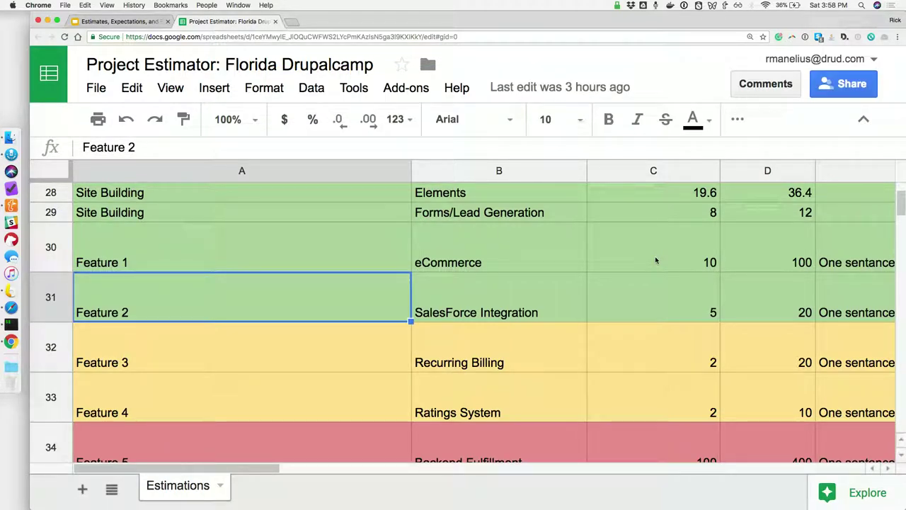
# Examine the one-sentence summaries and acceptance criteria of the eCommerce, SalesForce Integration, Recurring Billing and Ratings System rows
pyautogui.hscroll(5, 656, 261)
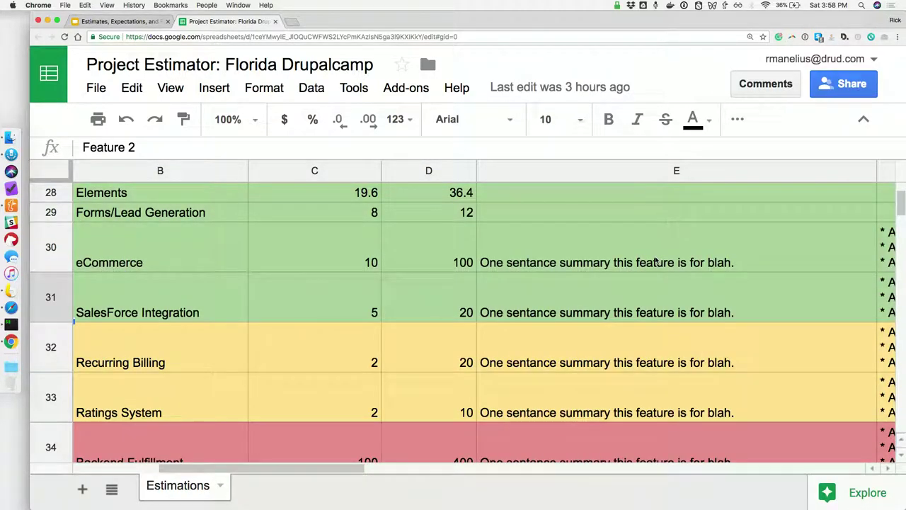
pyautogui.hscroll(3, 655, 260)
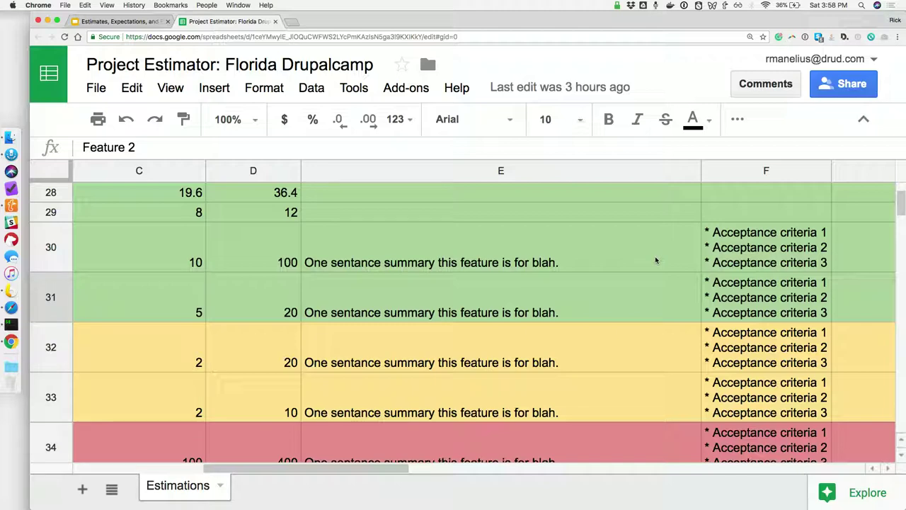
pyautogui.hscroll(-3, 655, 256)
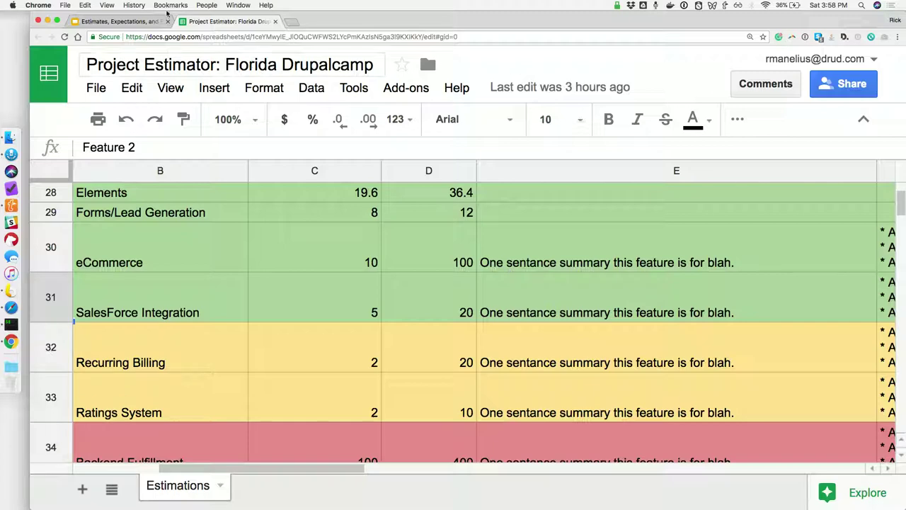
# Switch to the Estimates, Expectations, and Evolution presentation and look through its slides from the Concepts and Lenses slides to the Estimator slides
pyautogui.click(121, 21)
pyautogui.scroll(5, 159, 220)
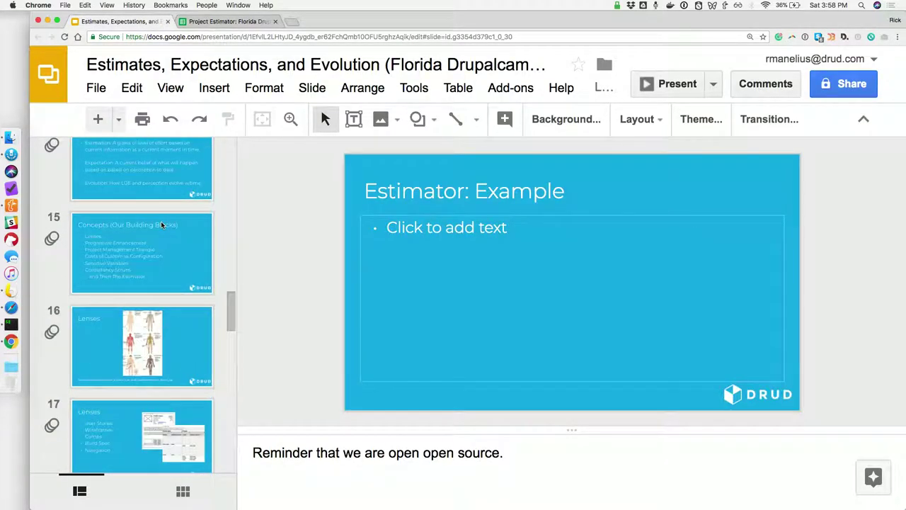
pyautogui.click(215, 23)
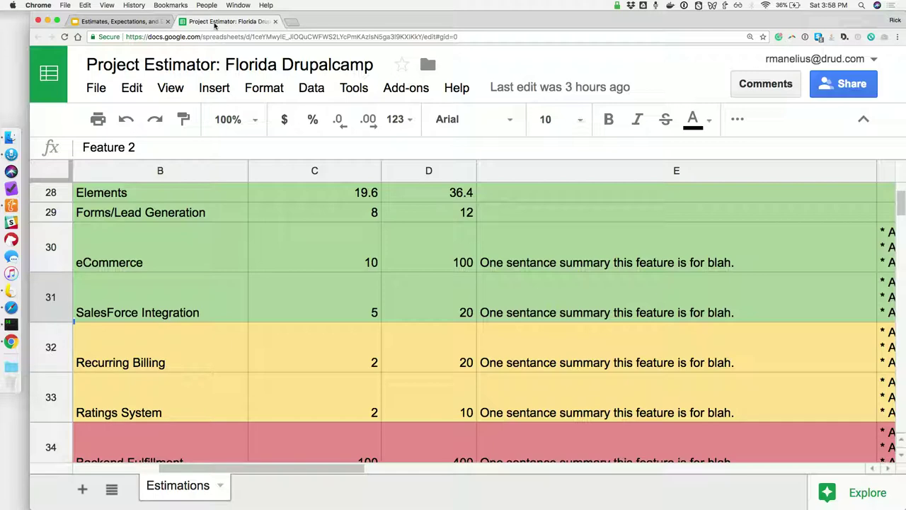
pyautogui.click(141, 22)
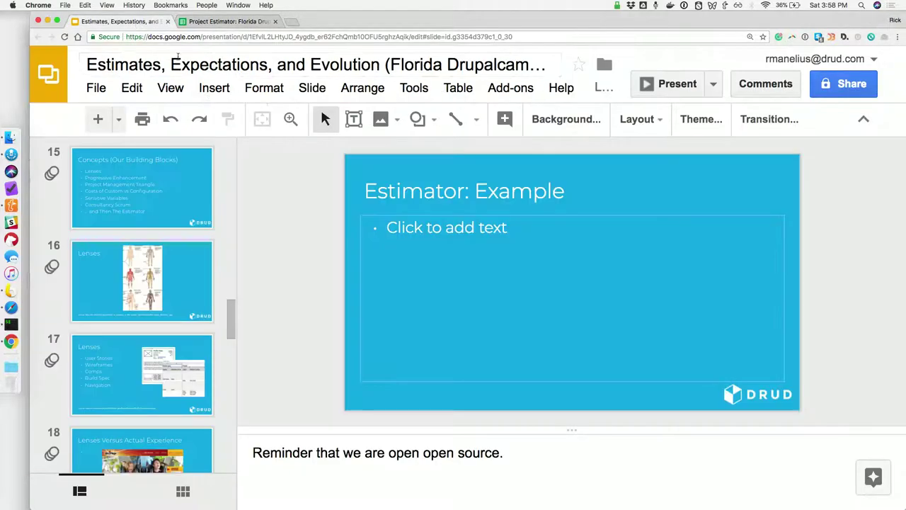
pyautogui.scroll(-10, 192, 276)
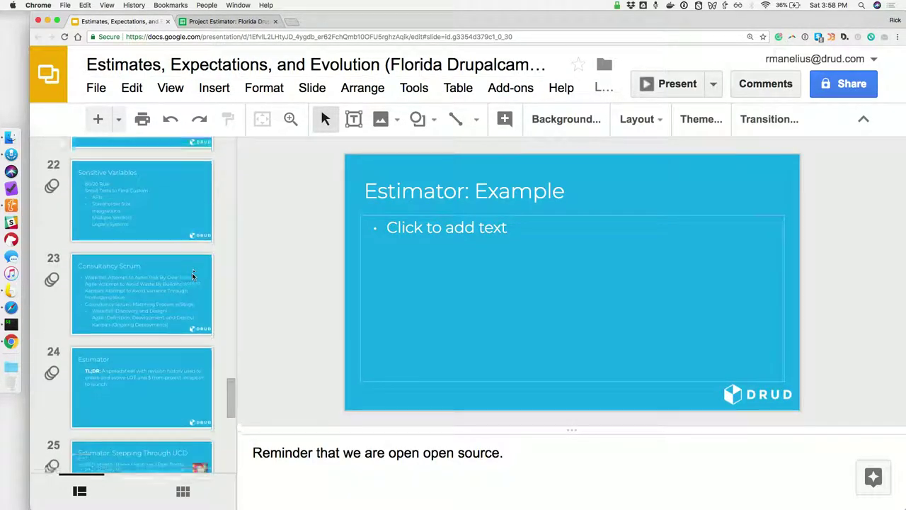